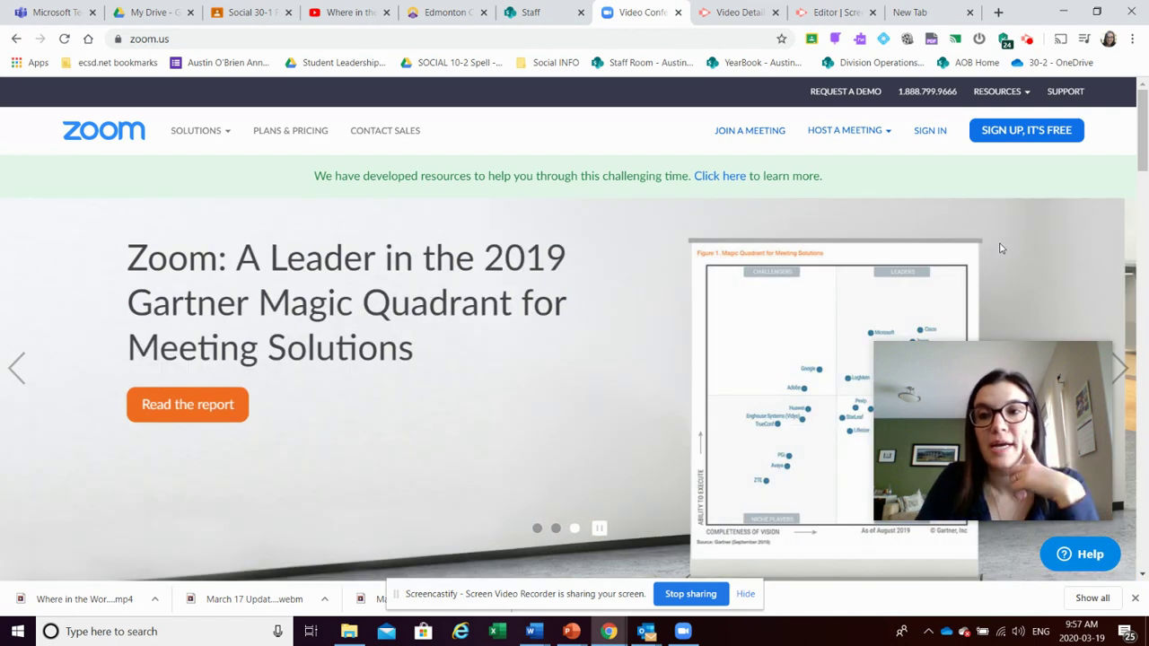
# - Start signing in with the SIGN IN link on the zoom.us homepage
pyautogui.click(939, 131)
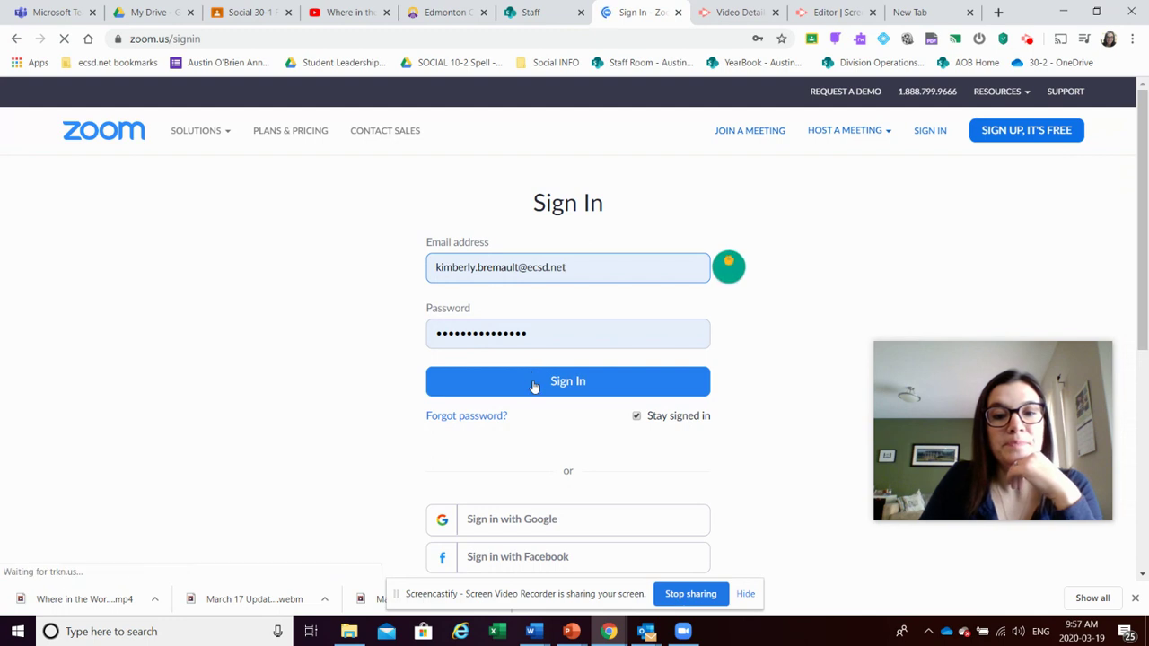
# - Submit the login details and scroll down My Profile to the Basic user type
pyautogui.click(532, 384)
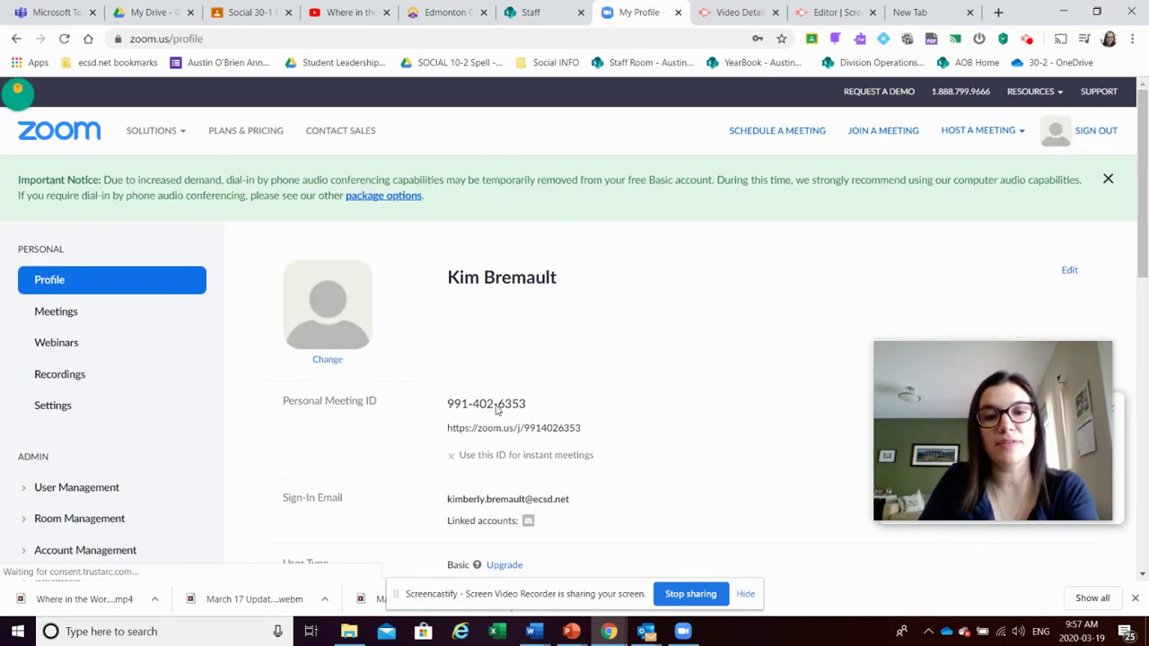
pyautogui.scroll(-3, 496, 408)
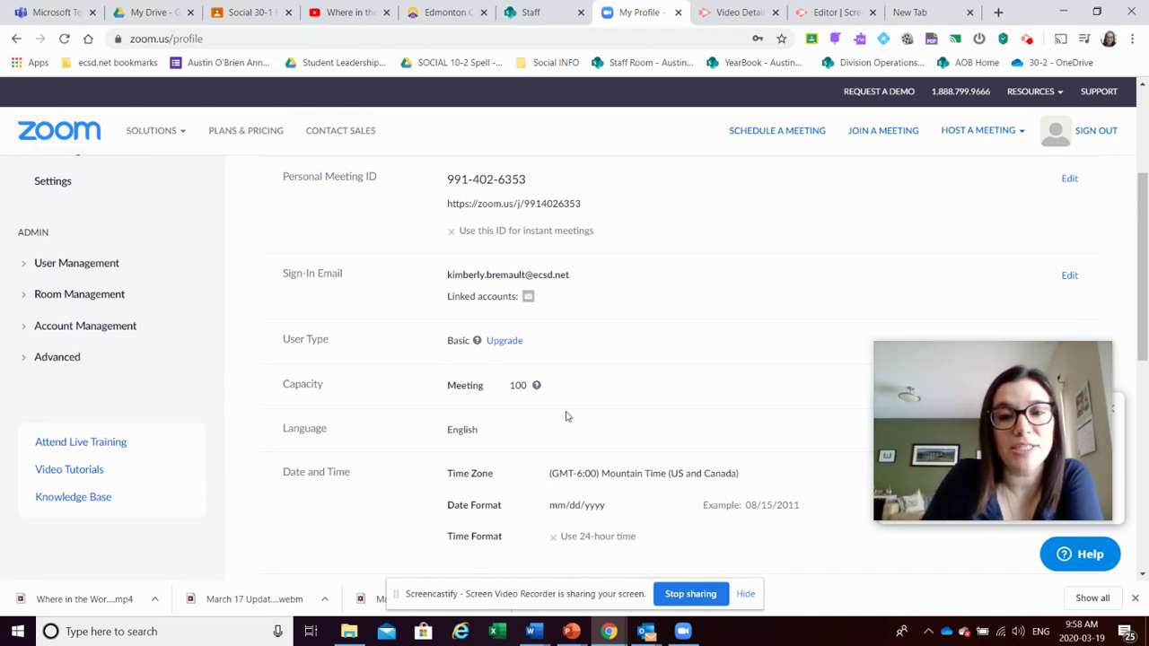
# - In the Zoom desktop app, schedule 'Trial Run for Webinars' with host and participant video On
pyautogui.click(697, 635)
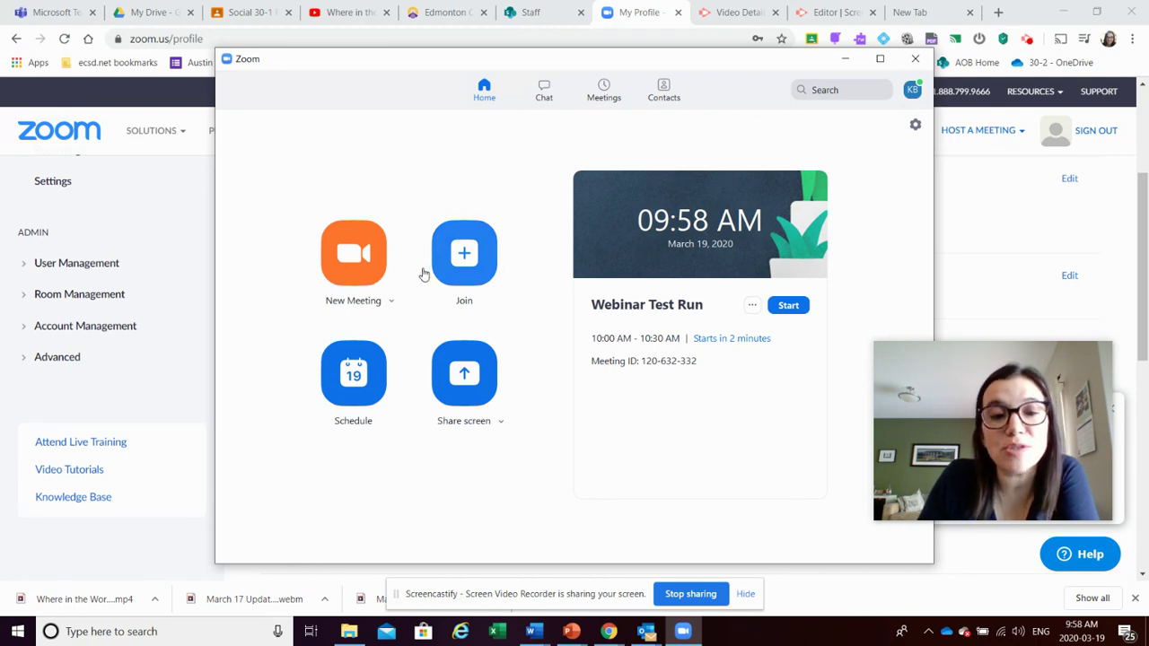
pyautogui.click(390, 392)
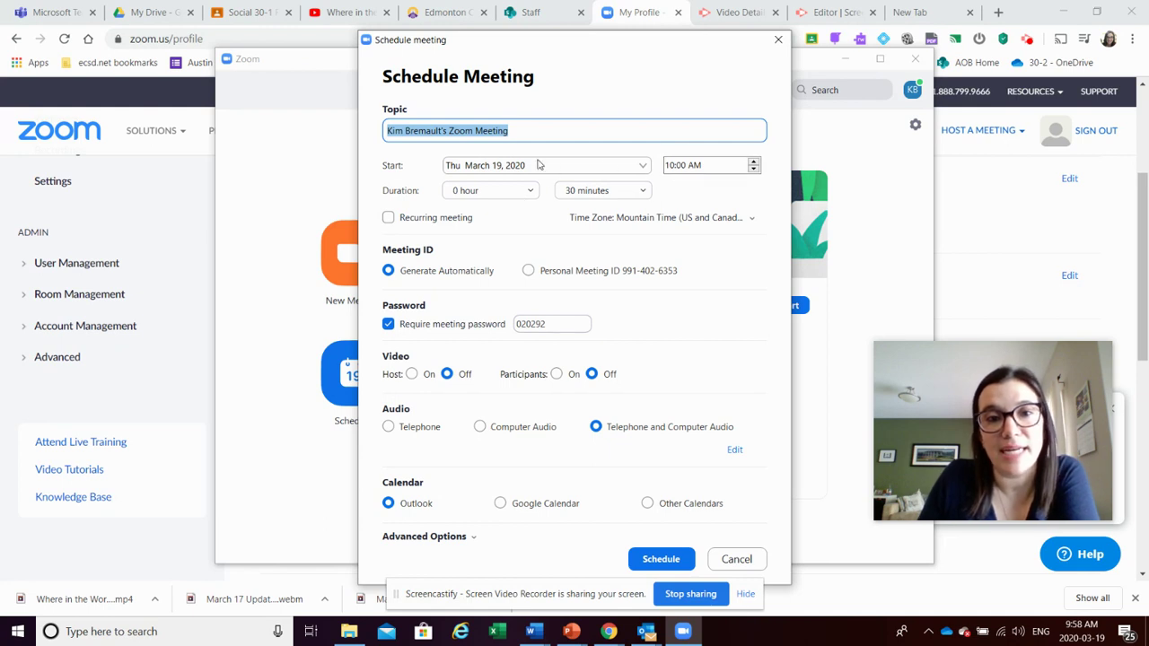
pyautogui.write('T')
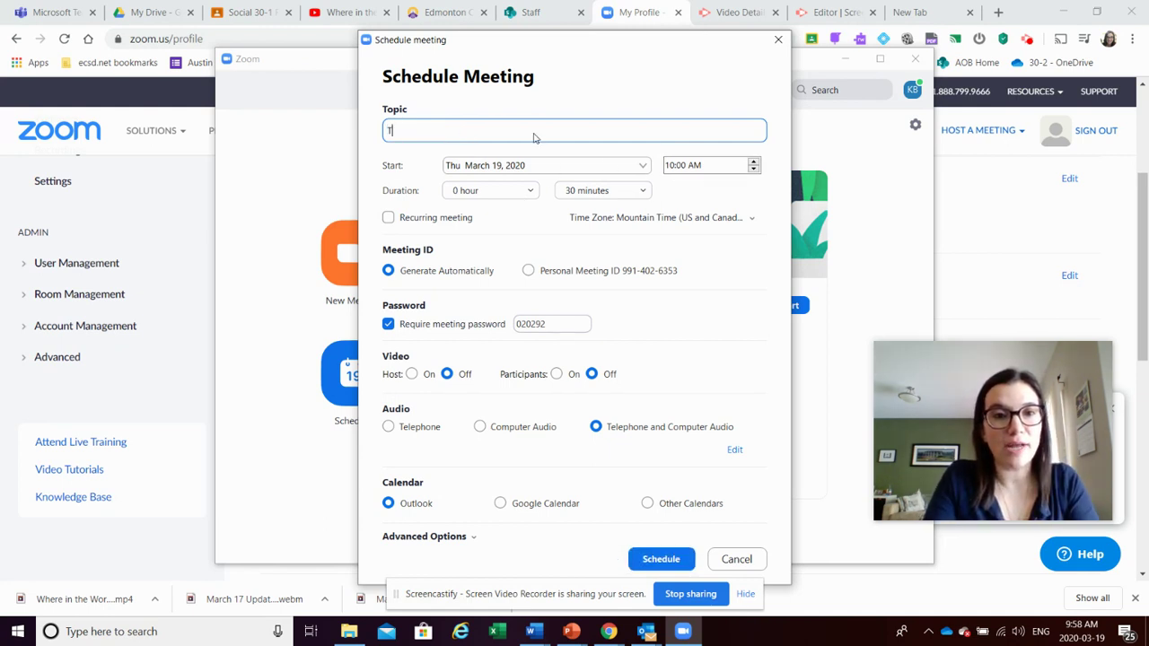
pyautogui.write('rial Run for Webinars')
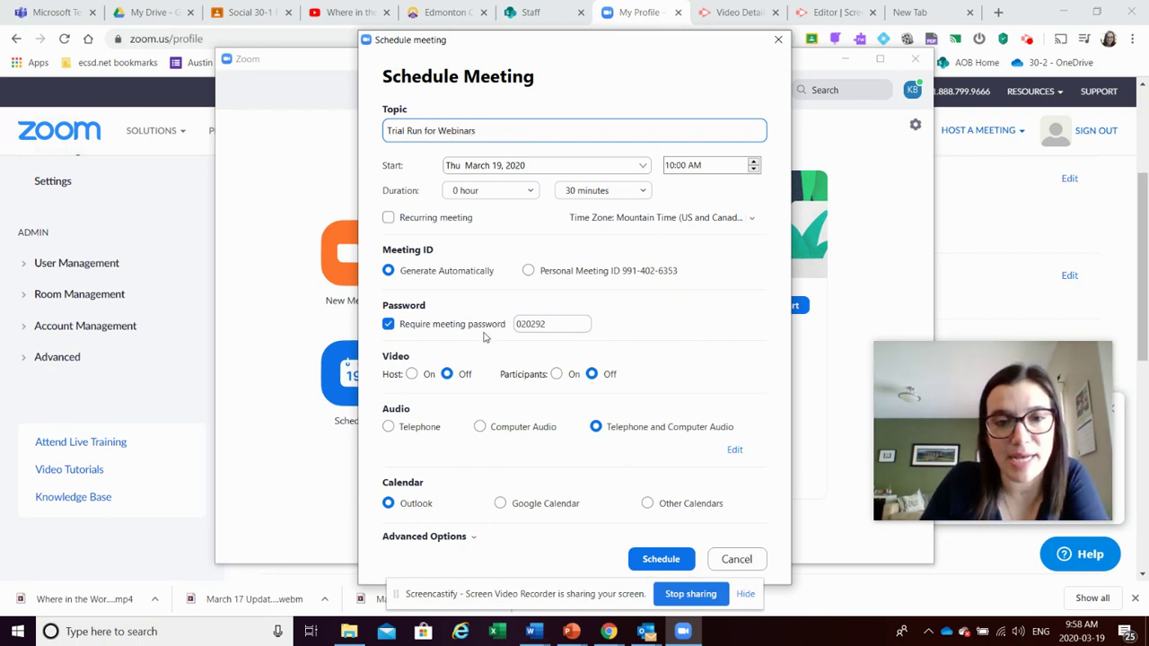
pyautogui.click(427, 375)
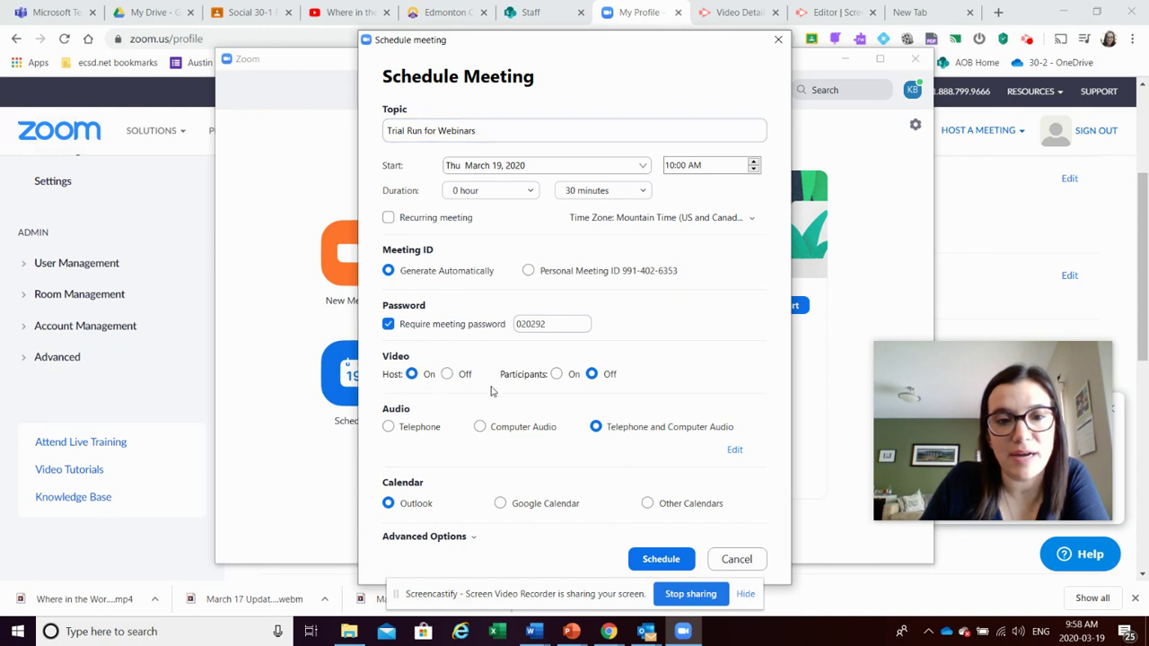
pyautogui.click(557, 374)
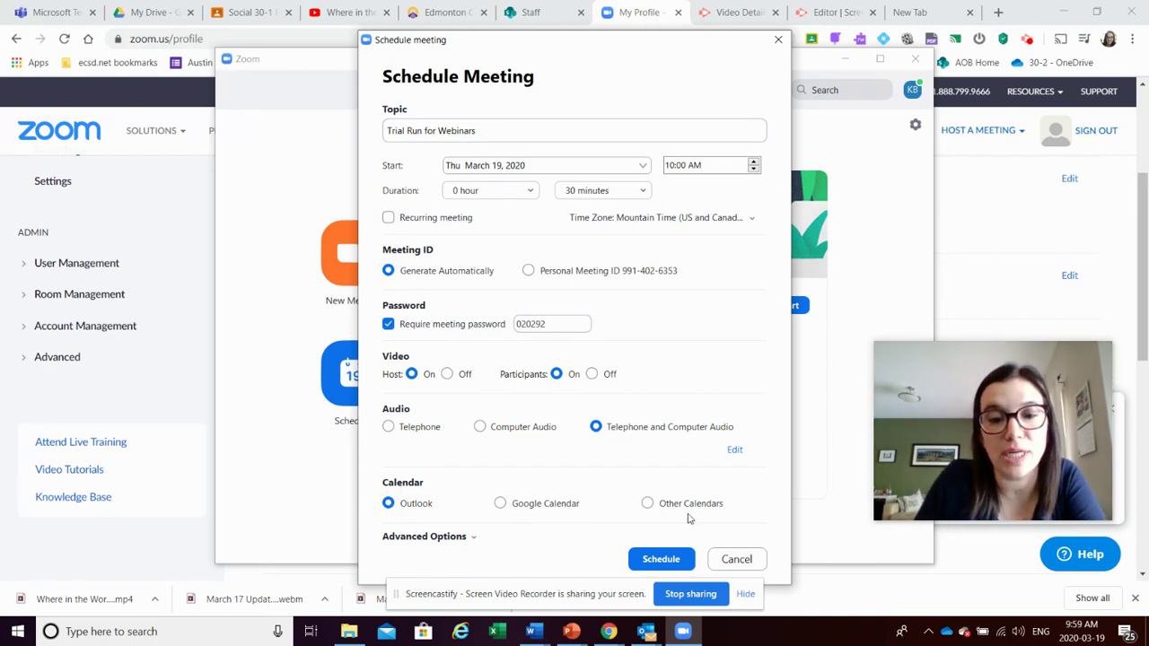
pyautogui.click(682, 555)
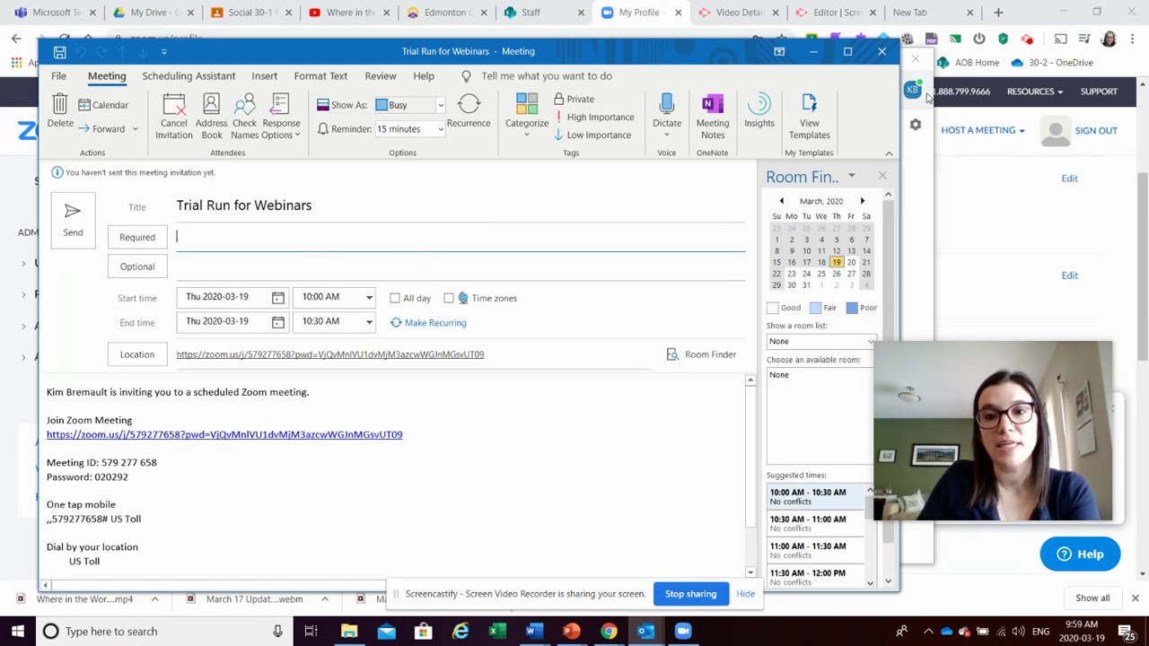
# - Close the Outlook invitation for Trial Run for Webinars without saving changes
pyautogui.click(881, 51)
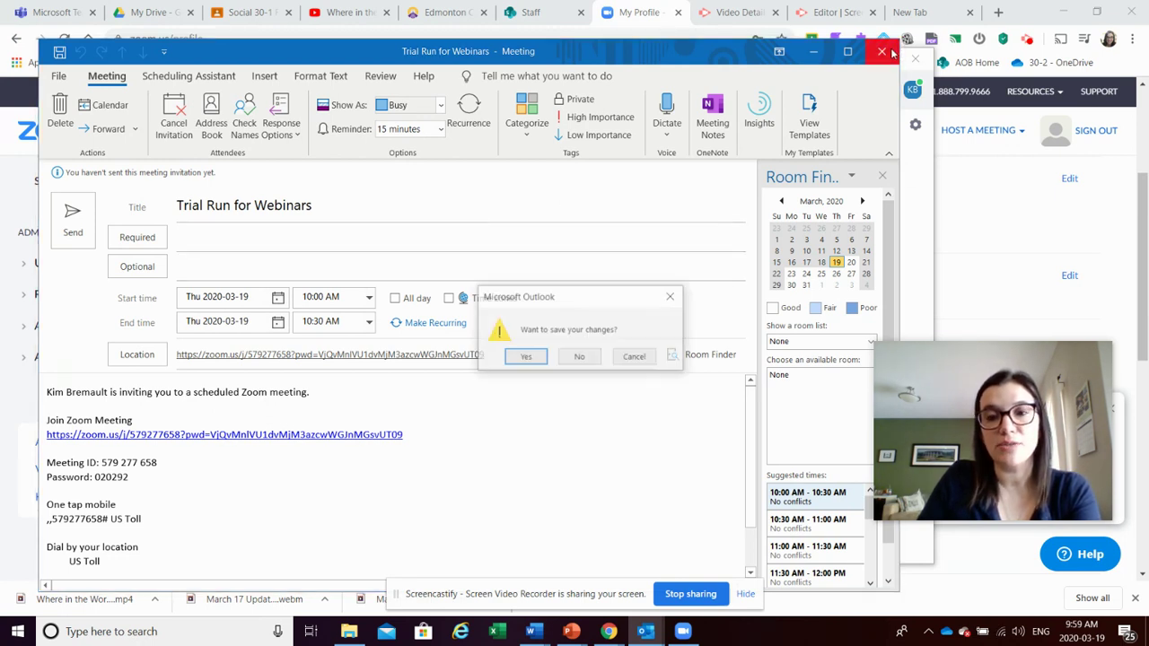
pyautogui.click(567, 359)
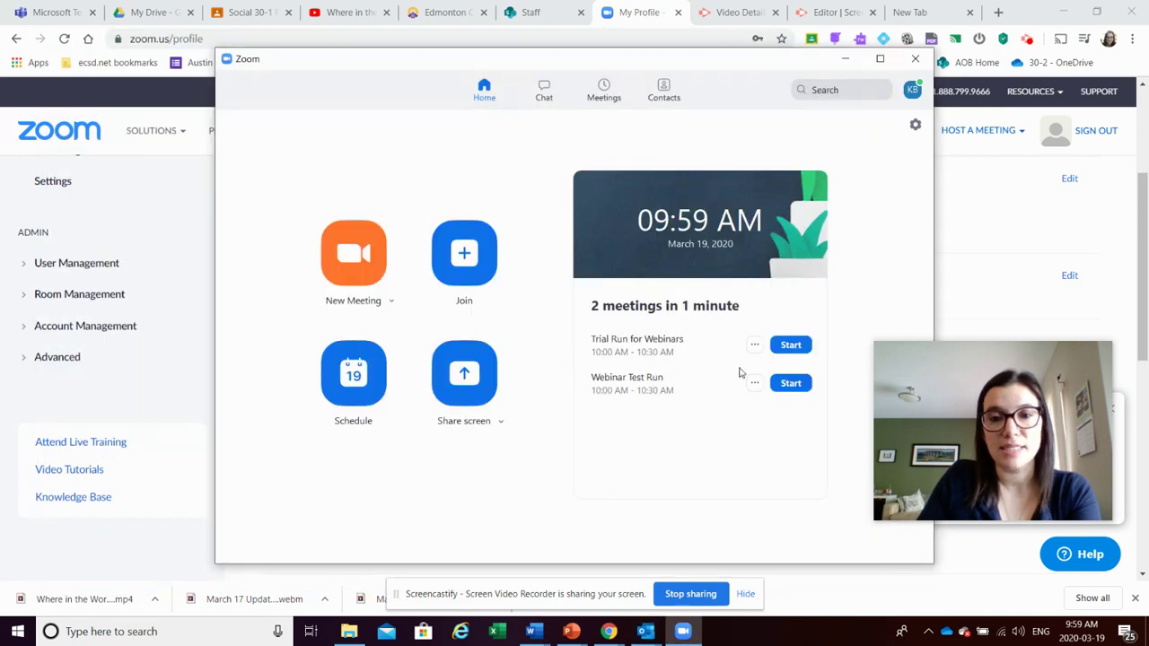
# - Copy the Trial Run for Webinars invitation and switch to the Social 30-1 Classroom stream
pyautogui.click(758, 348)
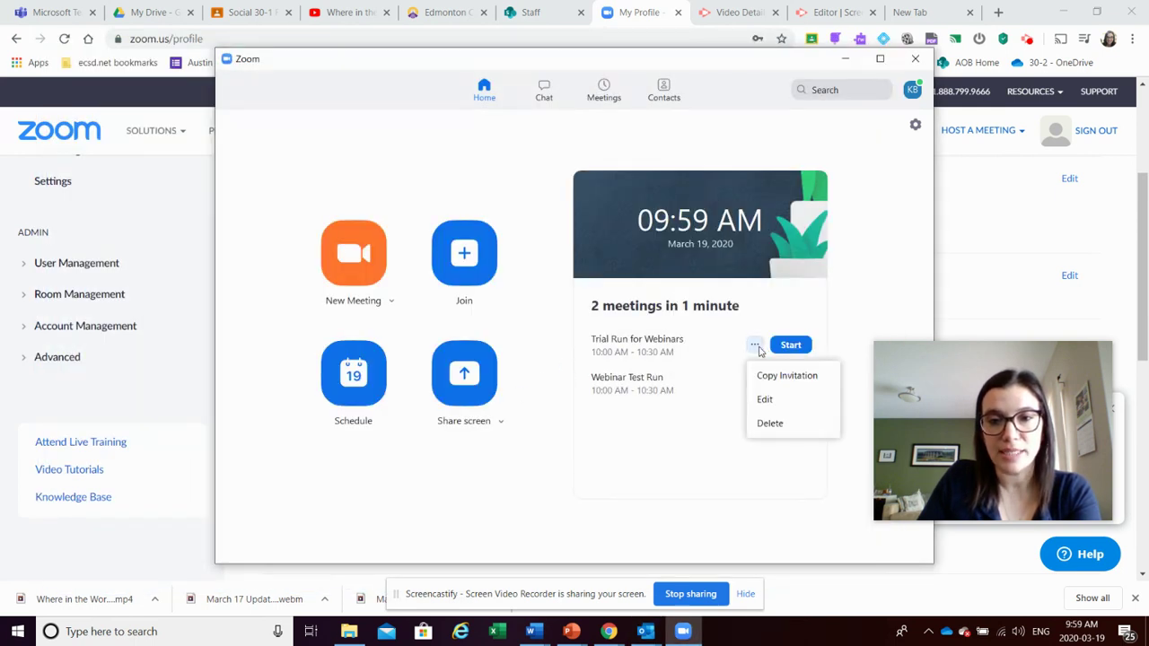
pyautogui.click(764, 375)
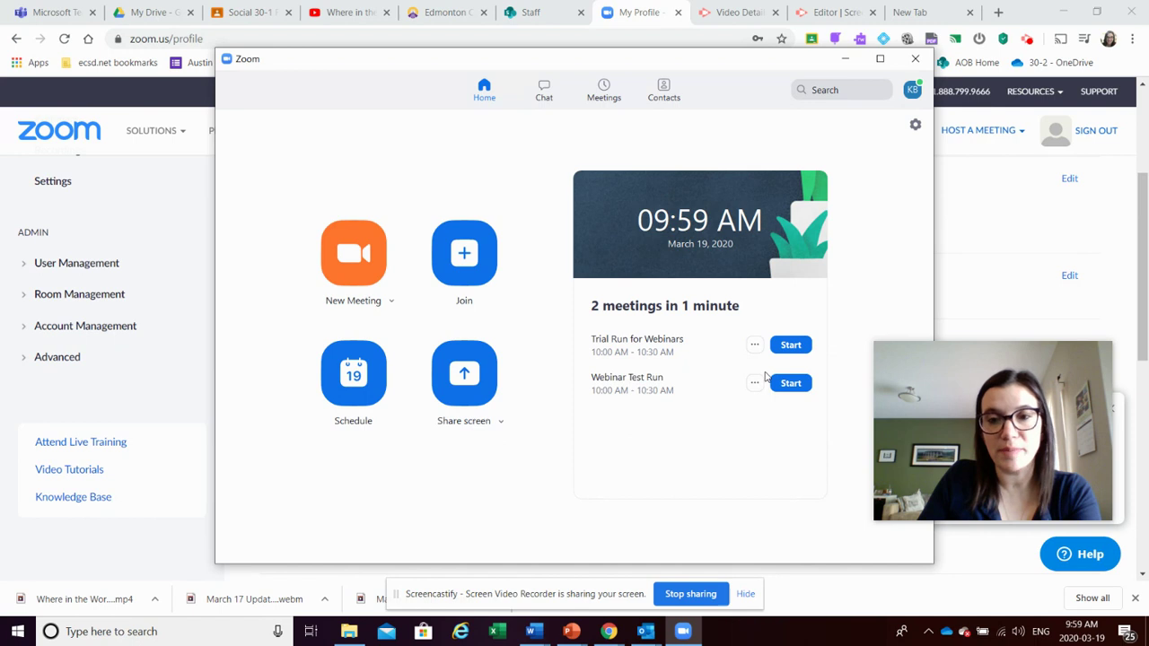
pyautogui.click(1005, 225)
pyautogui.click(258, 12)
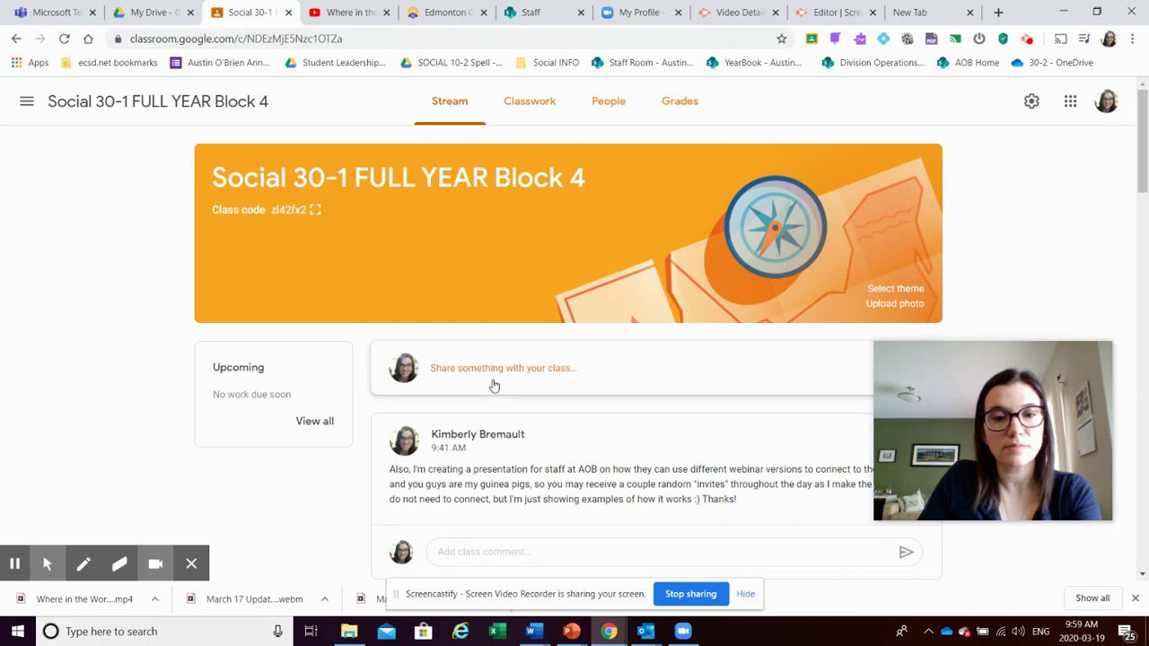
# - Paste the copied Zoom invitation into a new class post and publish it
pyautogui.click(493, 382)
pyautogui.hotkey('ctrl', 'v')
pyautogui.scroll(-3, 503, 373)
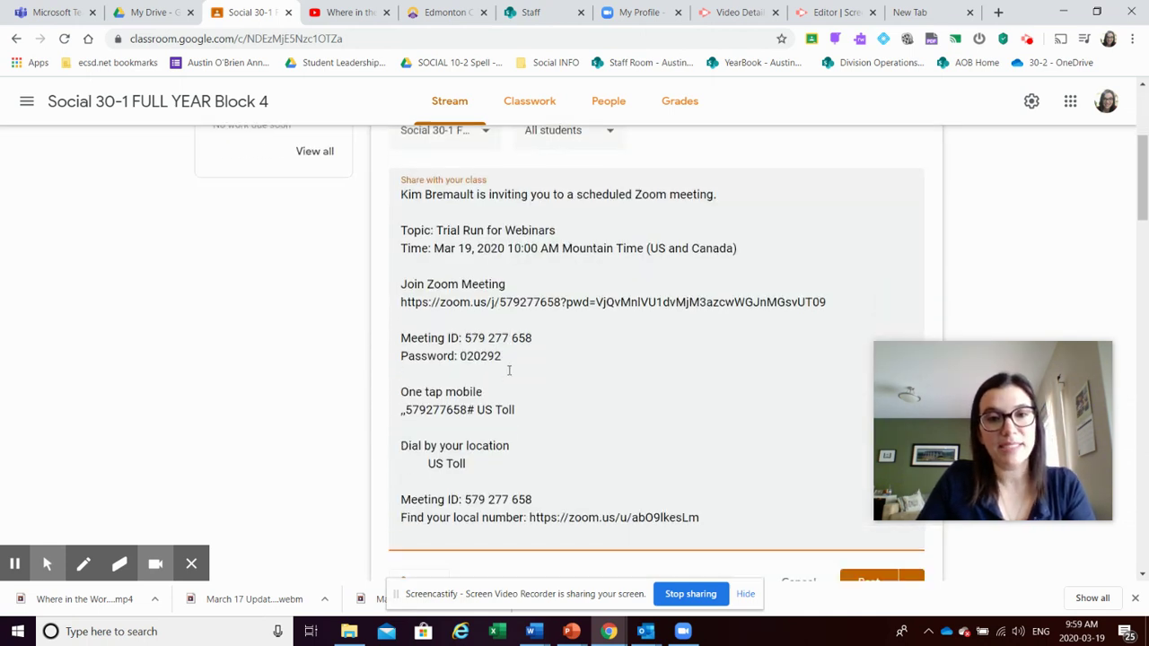
pyautogui.click(862, 476)
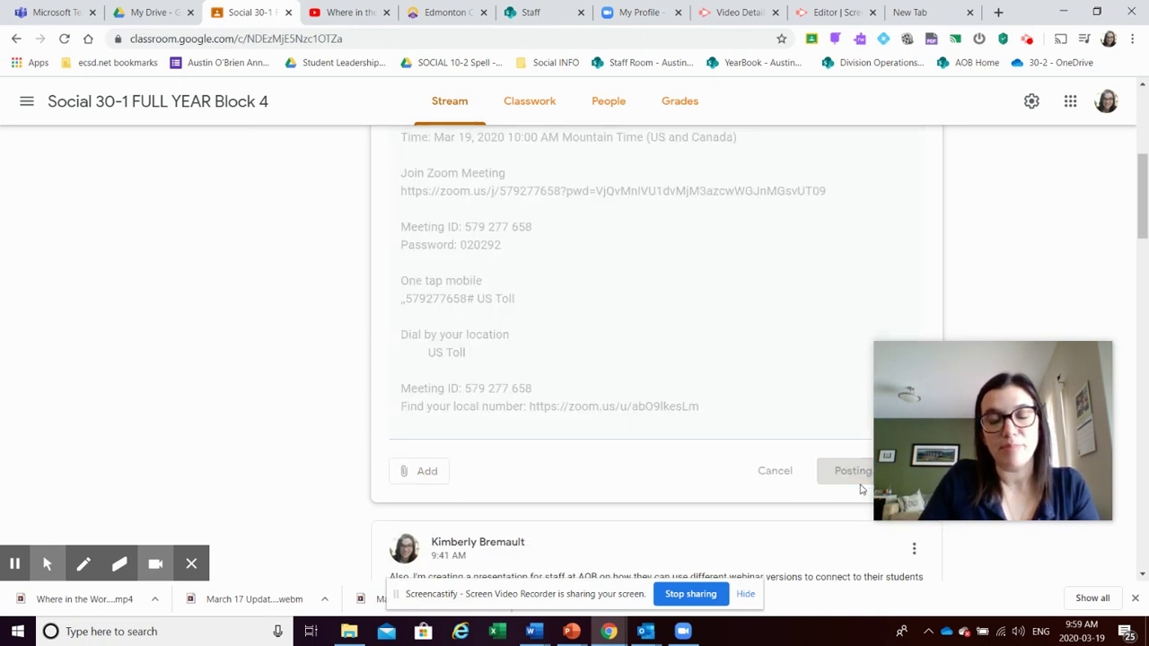
pyautogui.scroll(-1, 830, 423)
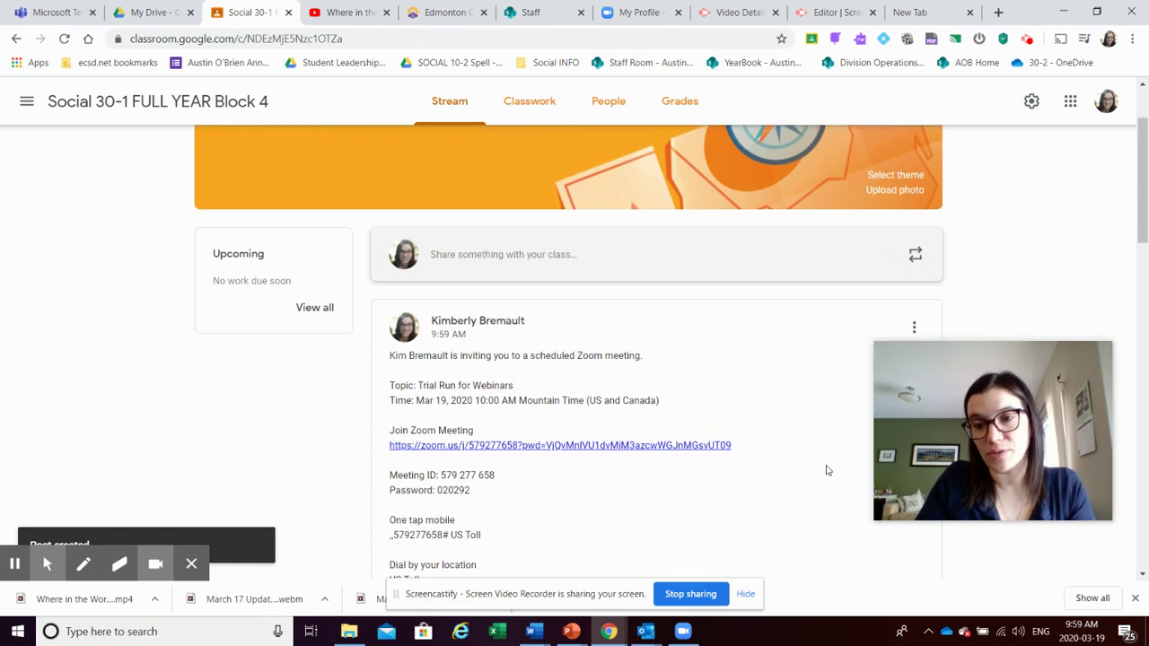
pyautogui.scroll(-3, 830, 422)
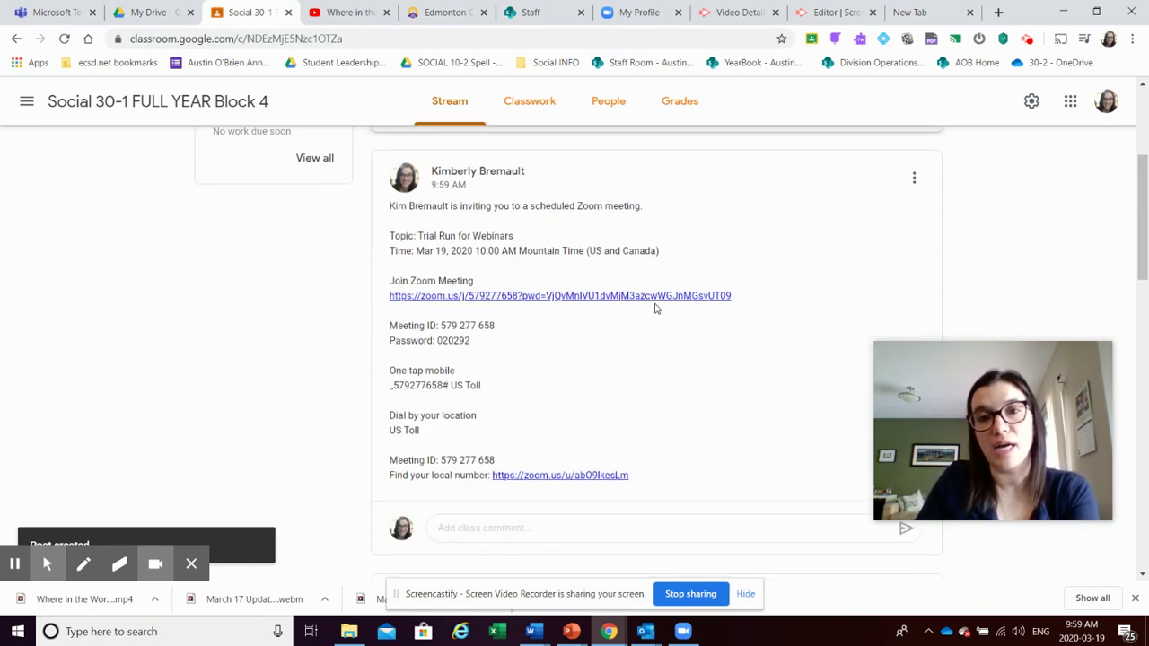
pyautogui.click(683, 630)
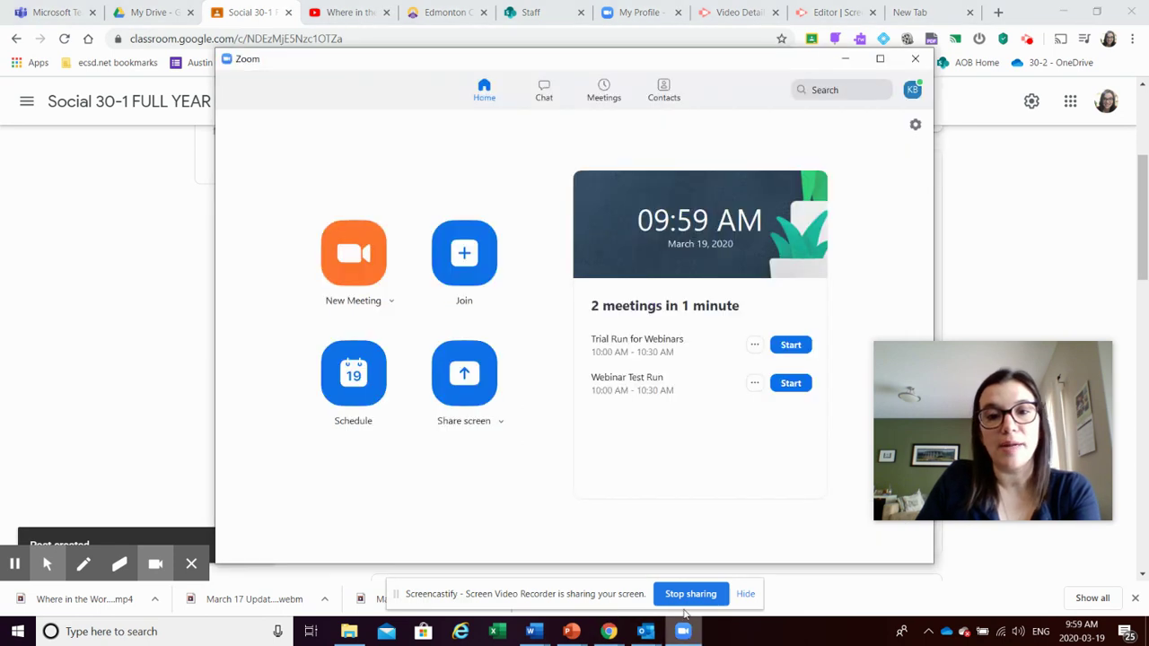
# - Start the Trial Run for Webinars meeting with computer audio, then return to the Classroom post
pyautogui.click(797, 349)
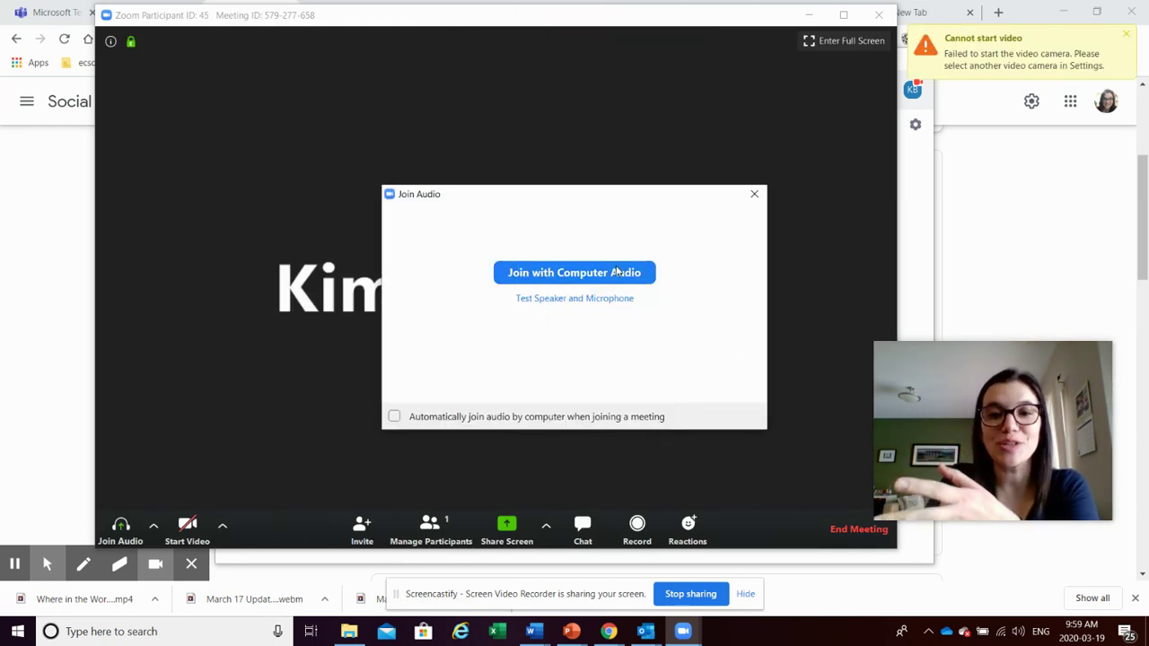
pyautogui.click(616, 271)
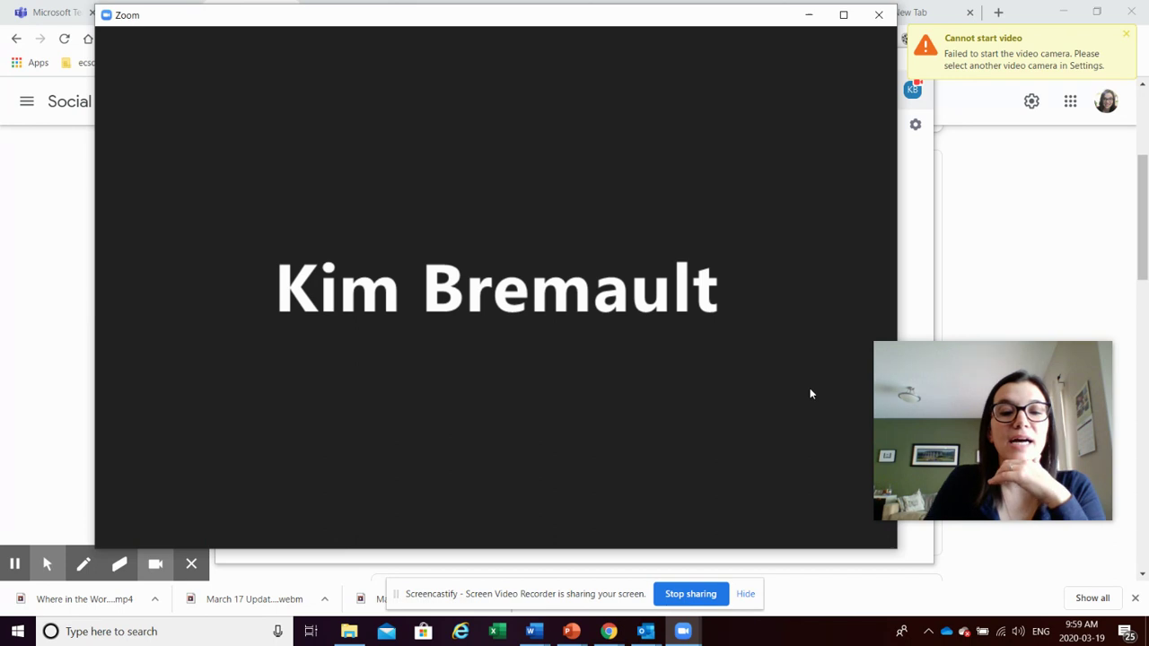
pyautogui.moveTo(598, 348)
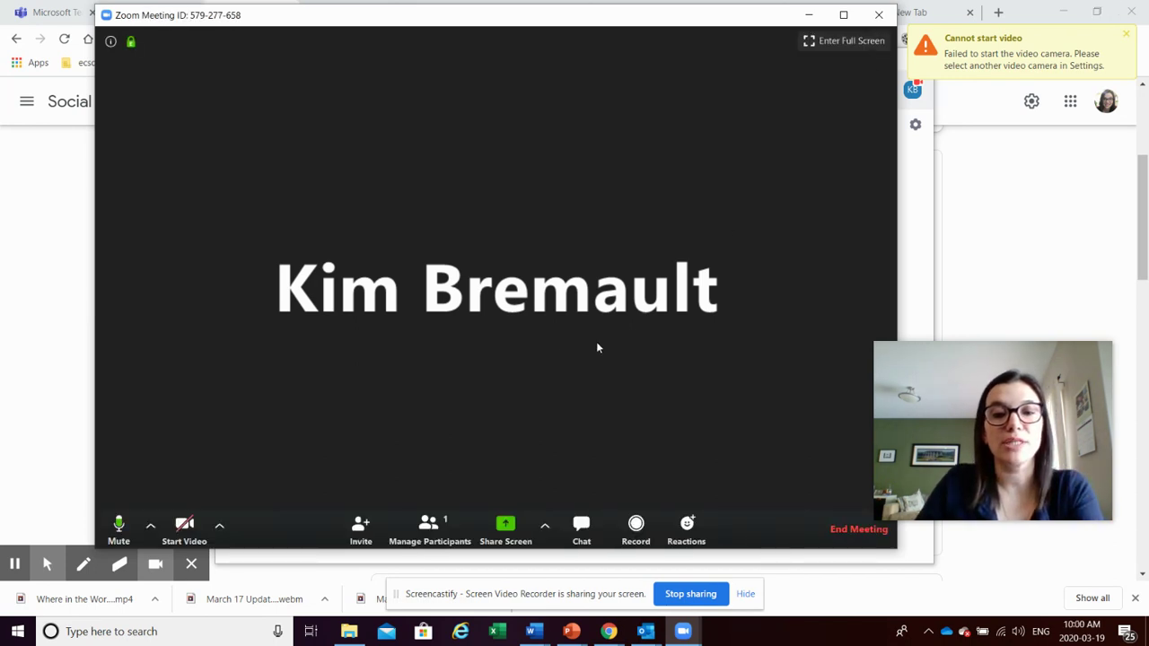
pyautogui.click(13, 563)
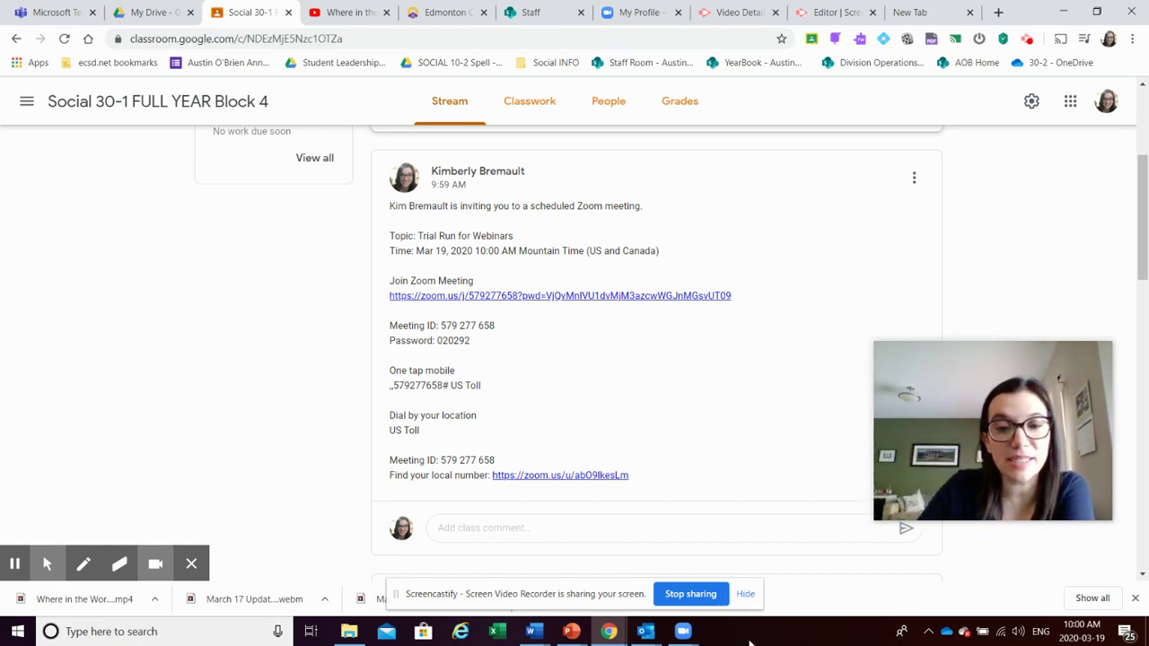
# - Send 'Hi everyone!' to Everyone in the meeting's chat panel
pyautogui.moveTo(684, 631)
pyautogui.click(736, 575)
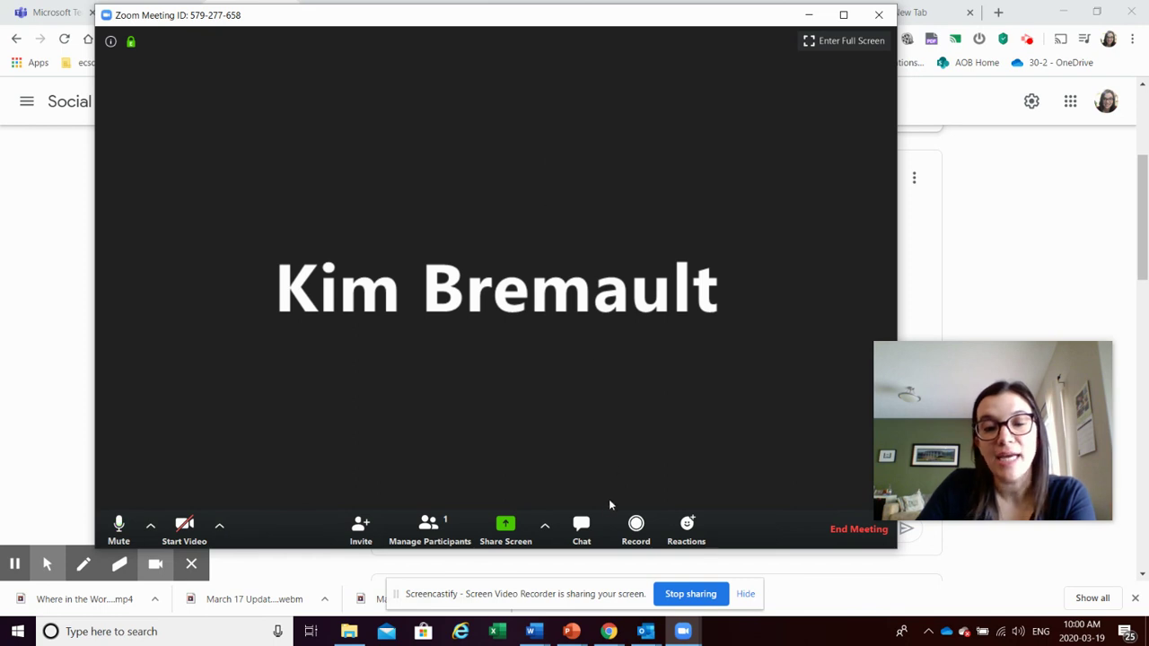
pyautogui.click(581, 528)
pyautogui.moveTo(1031, 359); pyautogui.dragTo(790, 94)
pyautogui.click(985, 527)
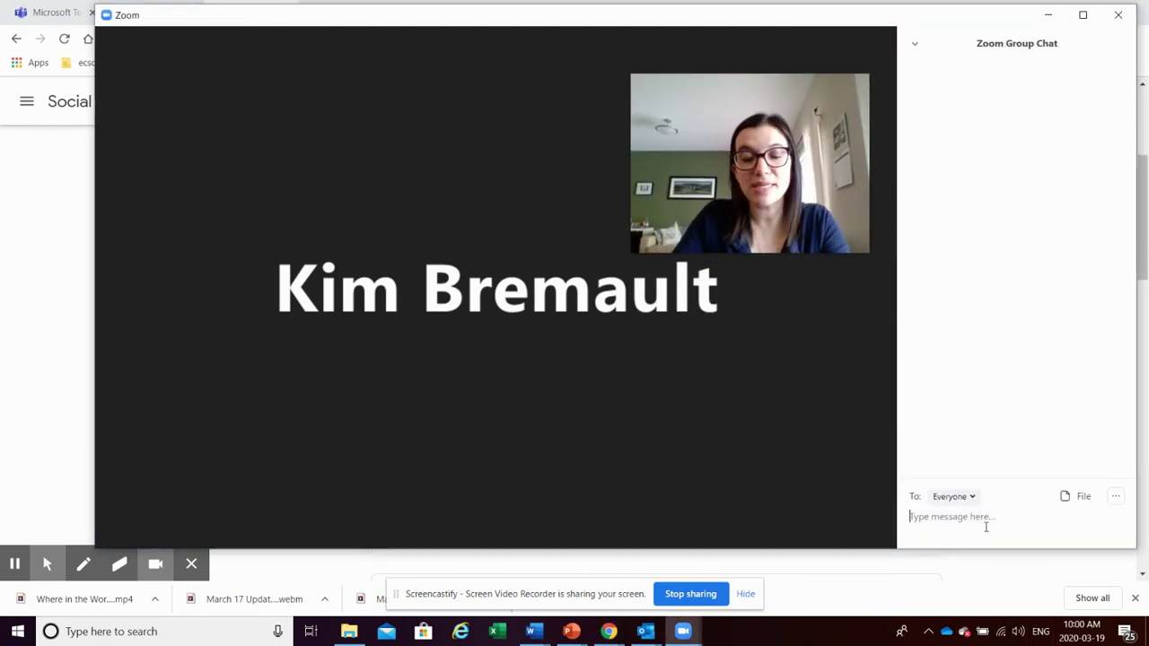
pyautogui.write('Hi everyone!')
pyautogui.press('Return')
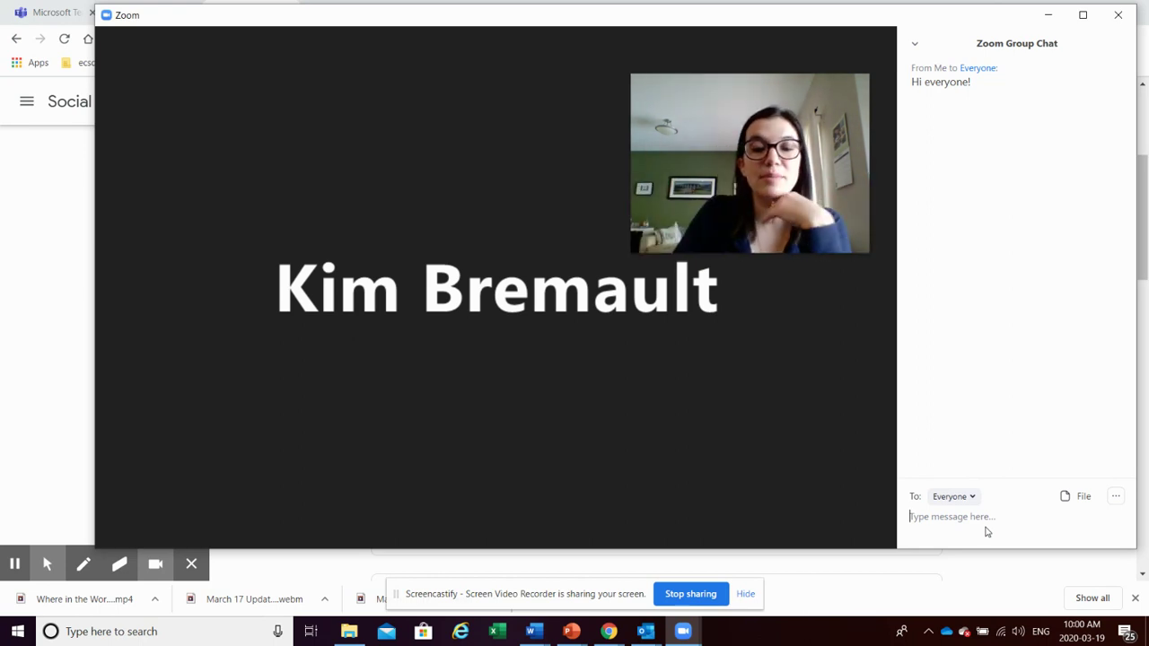
pyautogui.moveTo(259, 295)
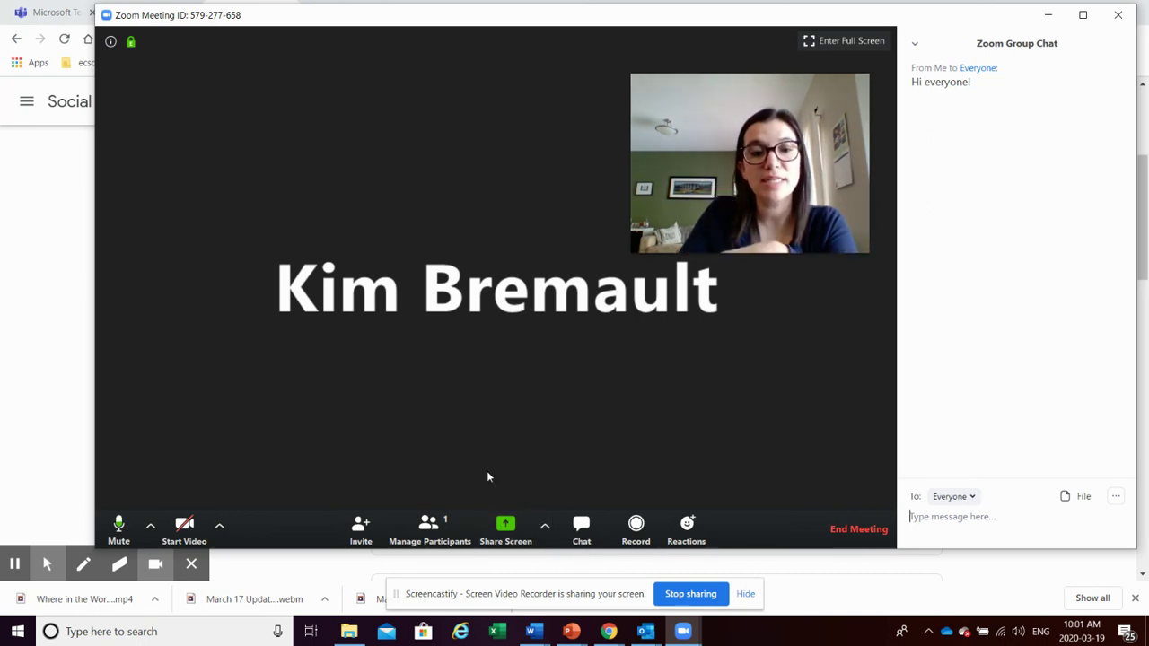
# - Review the participants list, then end Trial Run for Webinars for all
pyautogui.click(453, 537)
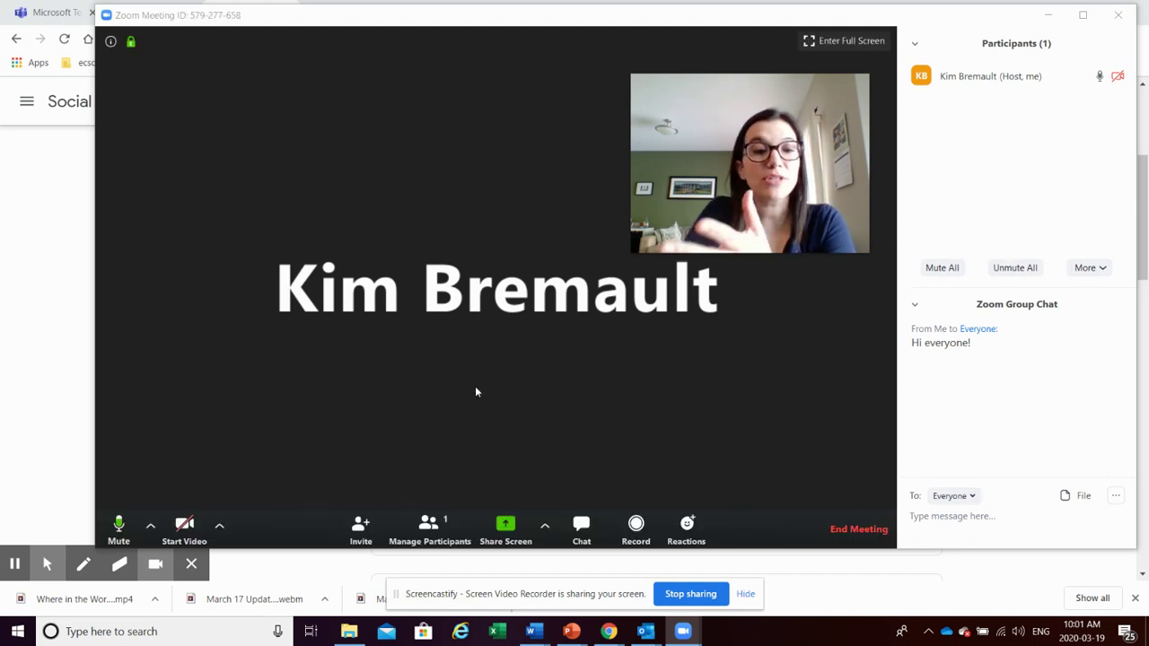
pyautogui.click(858, 532)
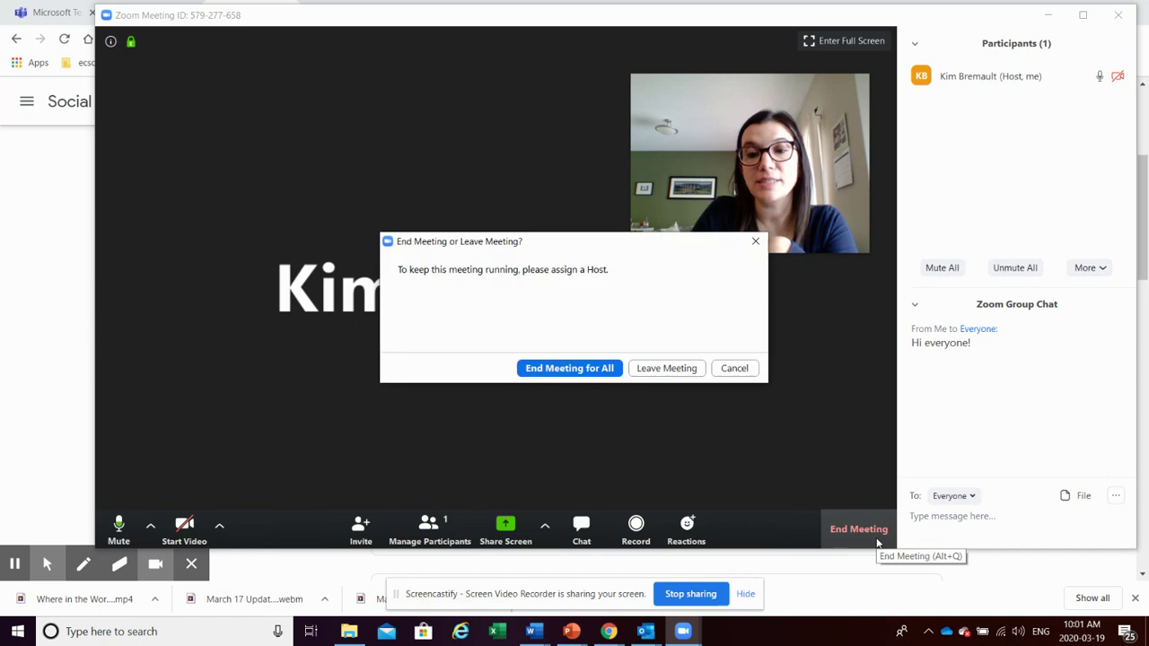
pyautogui.click(569, 368)
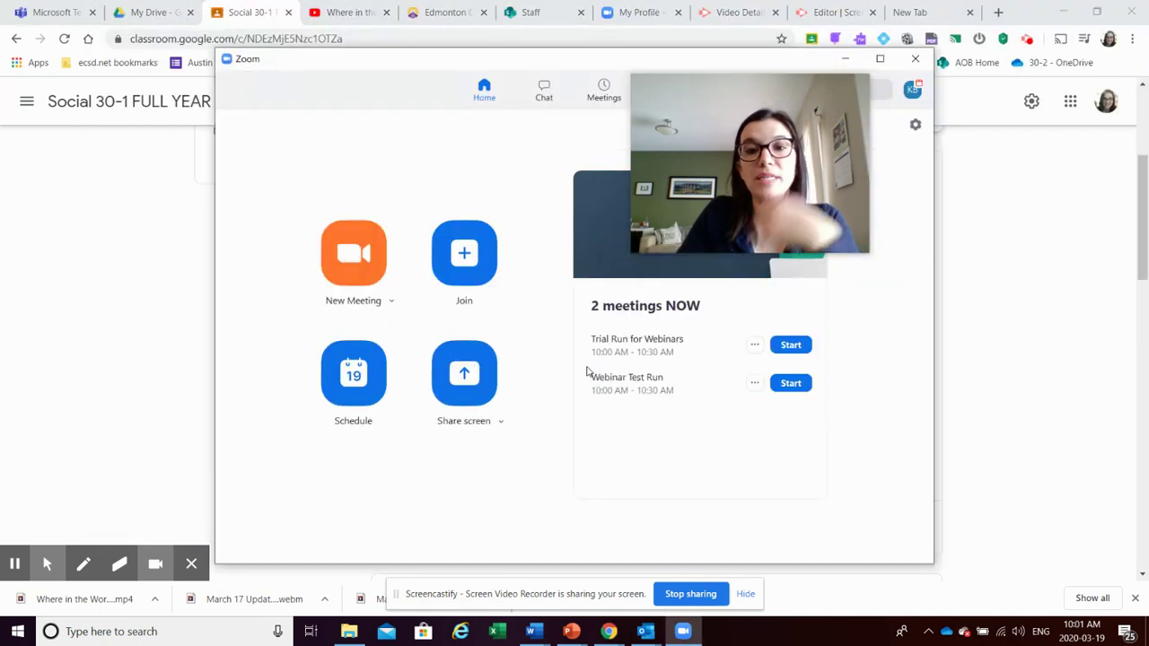
# - Switch to the Microsoft Teams browser tab showing the call-quality rating prompt
pyautogui.moveTo(785, 123); pyautogui.dragTo(1018, 244)
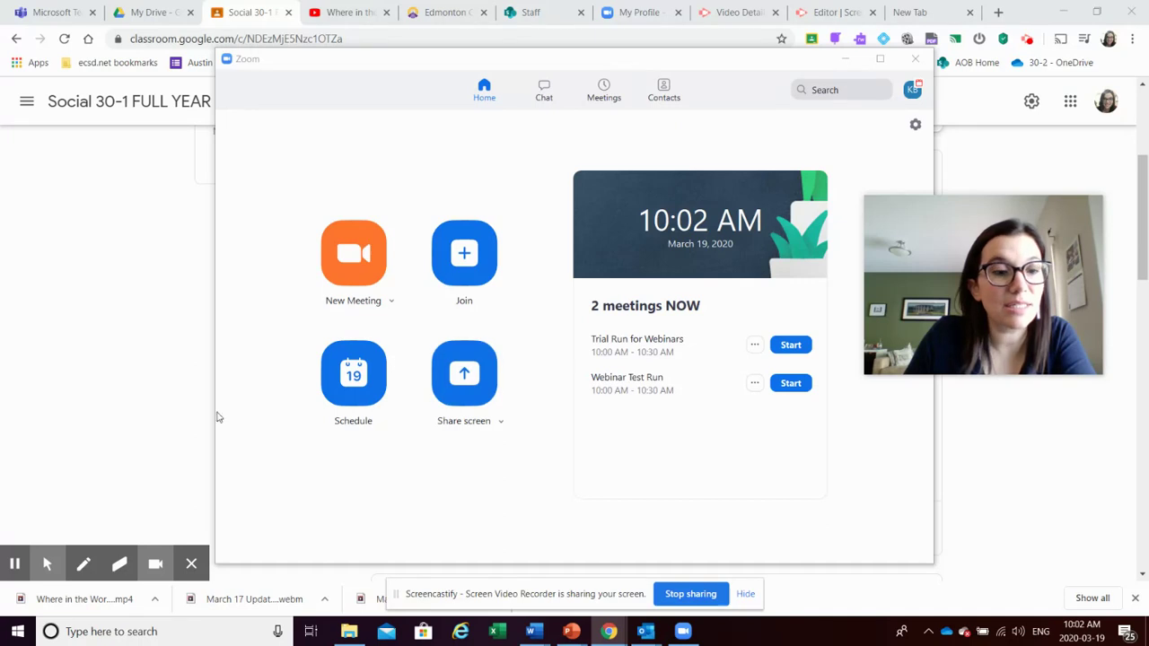
pyautogui.click(59, 9)
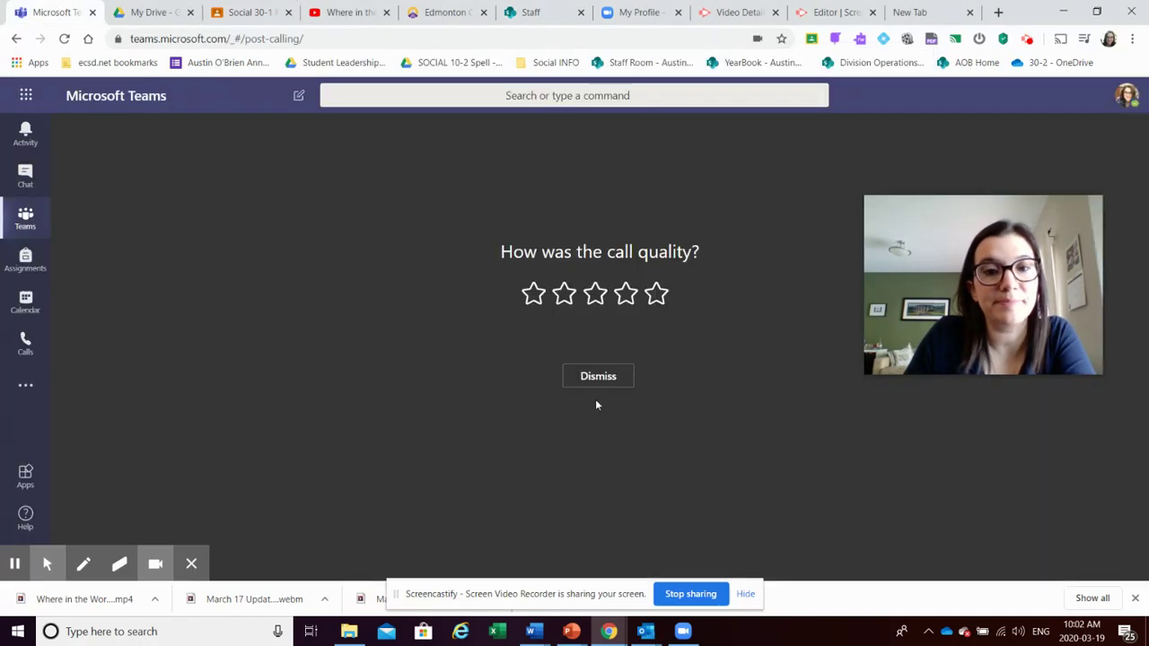
# - Dismiss the call-quality prompt and give a new channel meeting the subject 'Trial Run'
pyautogui.click(598, 376)
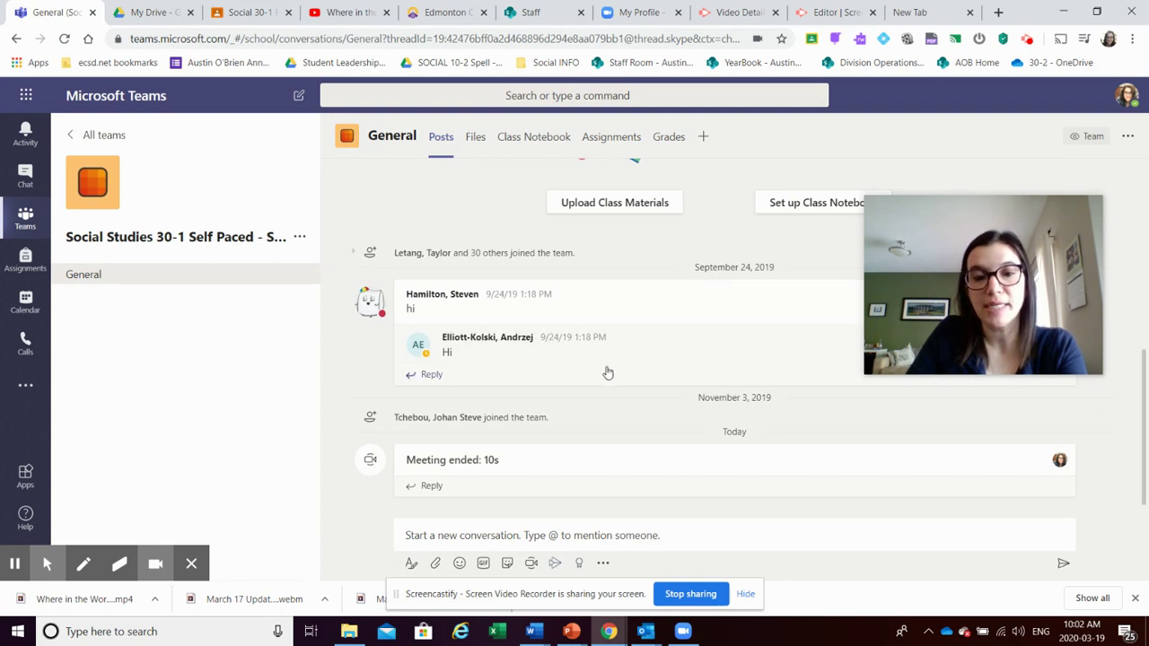
pyautogui.click(531, 568)
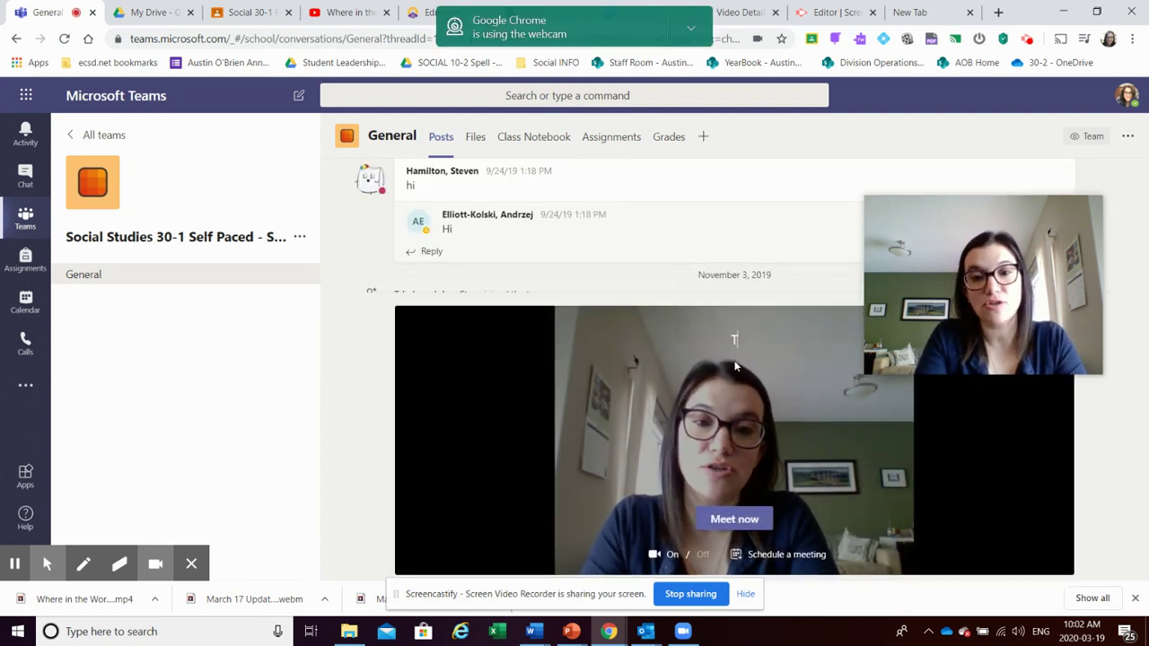
pyautogui.write('Trial R')
pyautogui.press('BackSpace')
pyautogui.press('BackSpace')
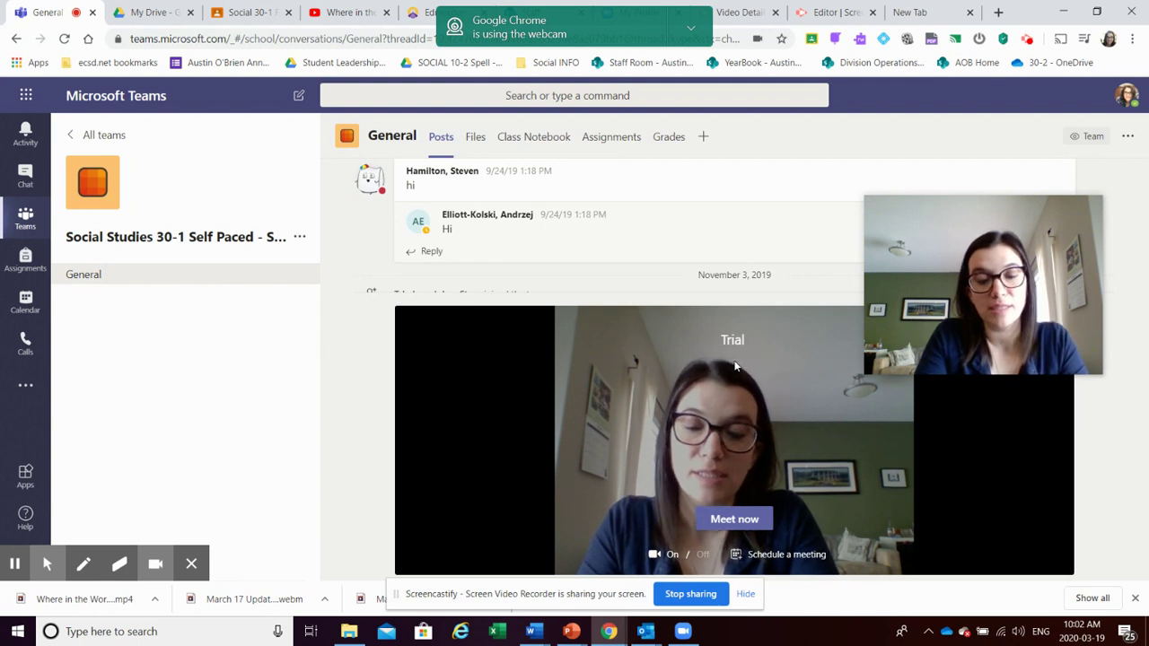
pyautogui.write('Run')
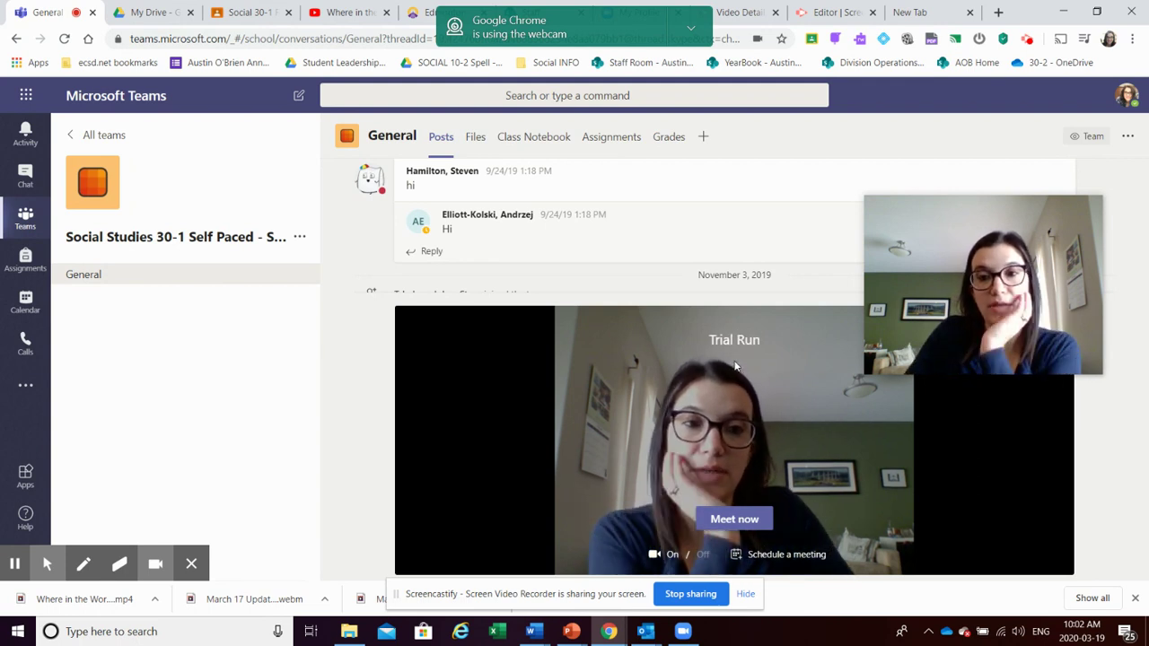
# - Start the 'Trial Run' meeting immediately with video on
pyautogui.moveTo(929, 347)
pyautogui.moveTo(1048, 229); pyautogui.dragTo(1059, 163)
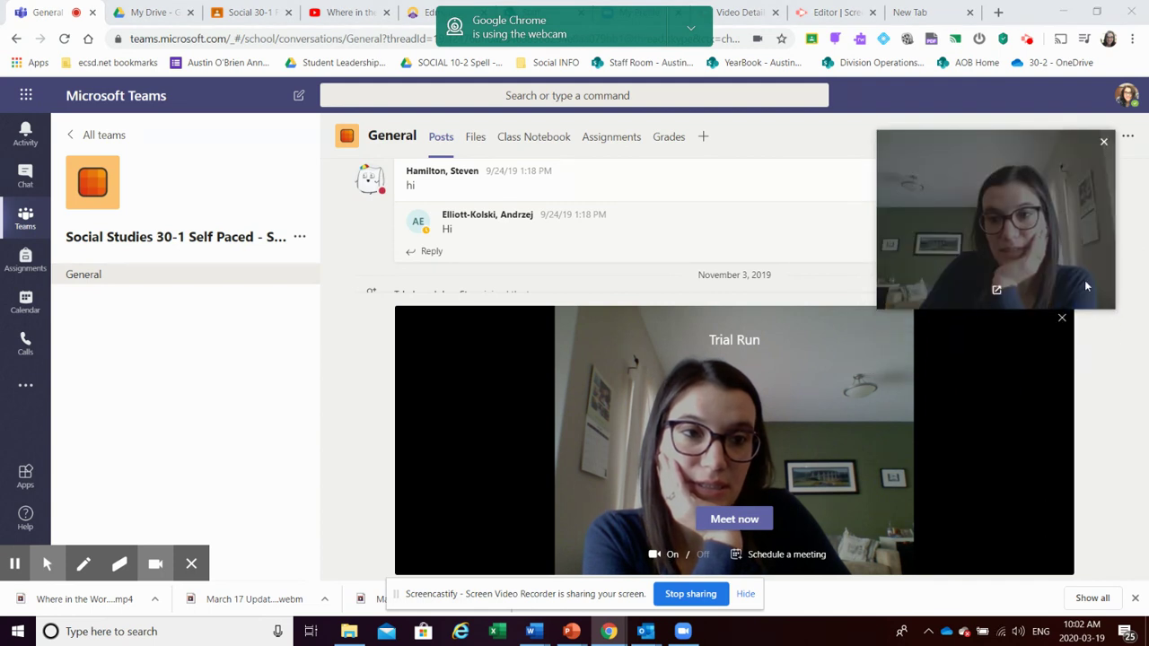
pyautogui.click(995, 290)
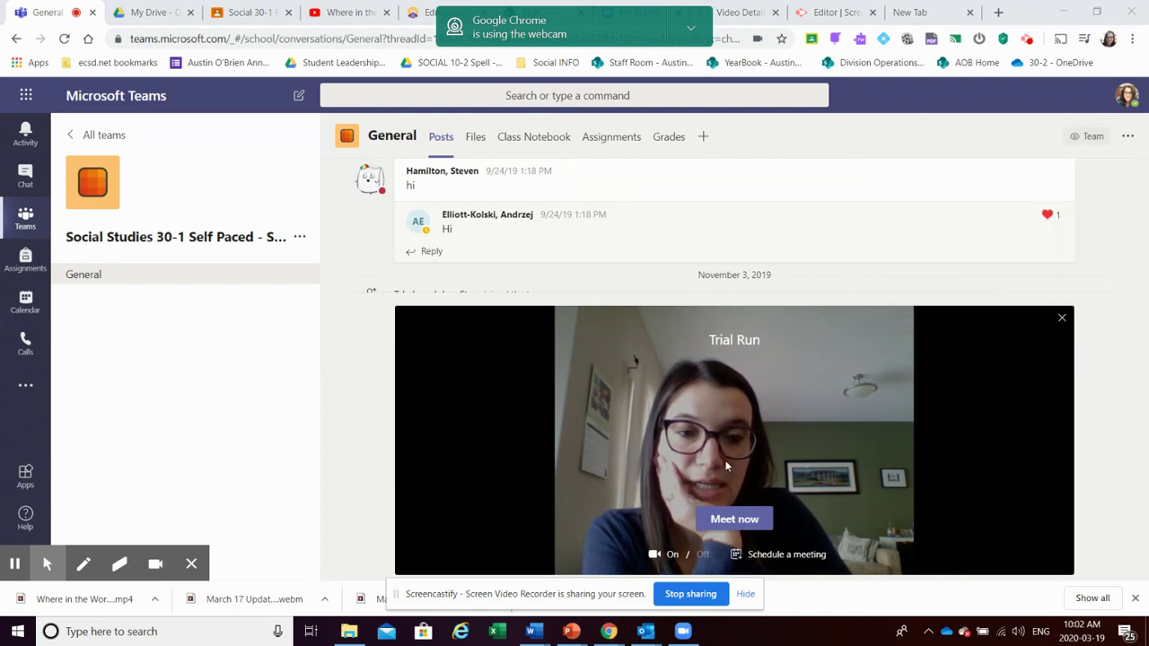
pyautogui.click(735, 519)
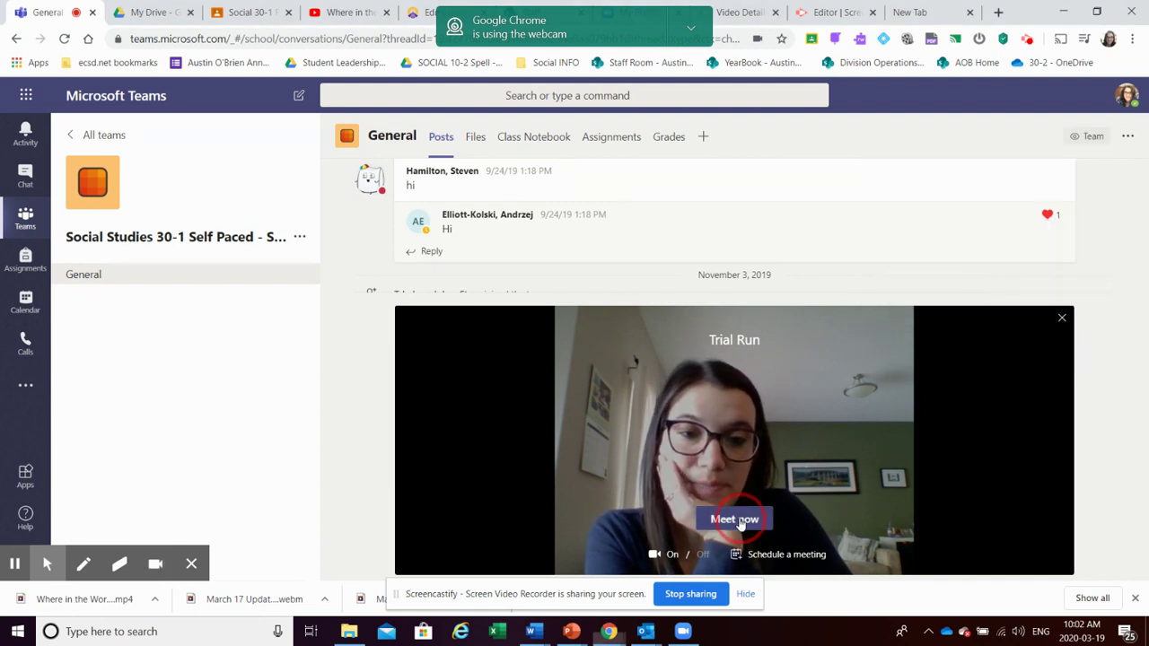